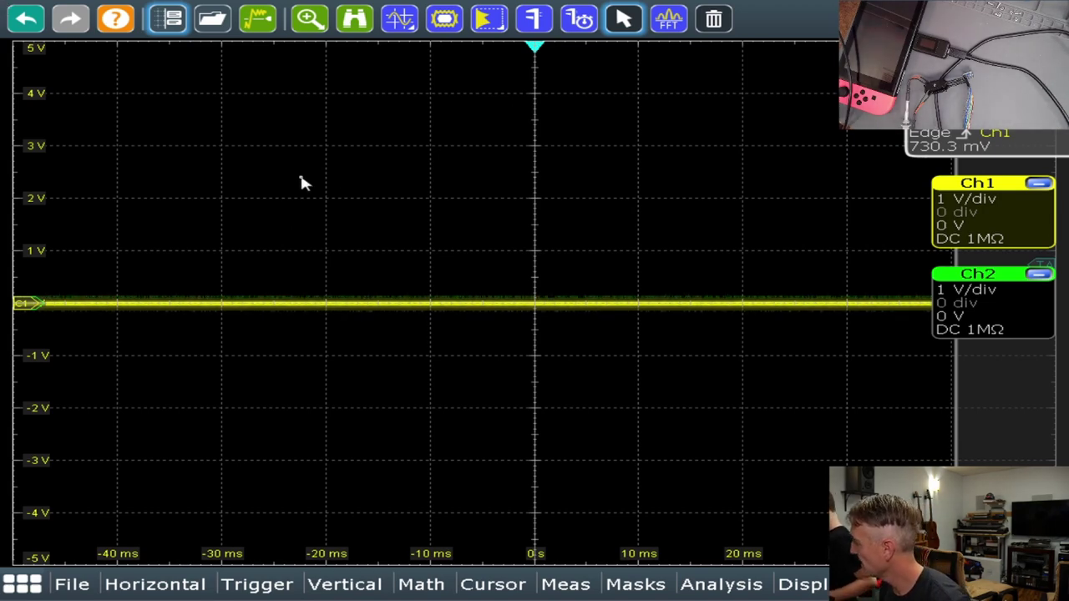
# Step: Set the trigger mode to Normal and review the channel 1 rising-edge trigger setup
pyautogui.click(1017, 146)
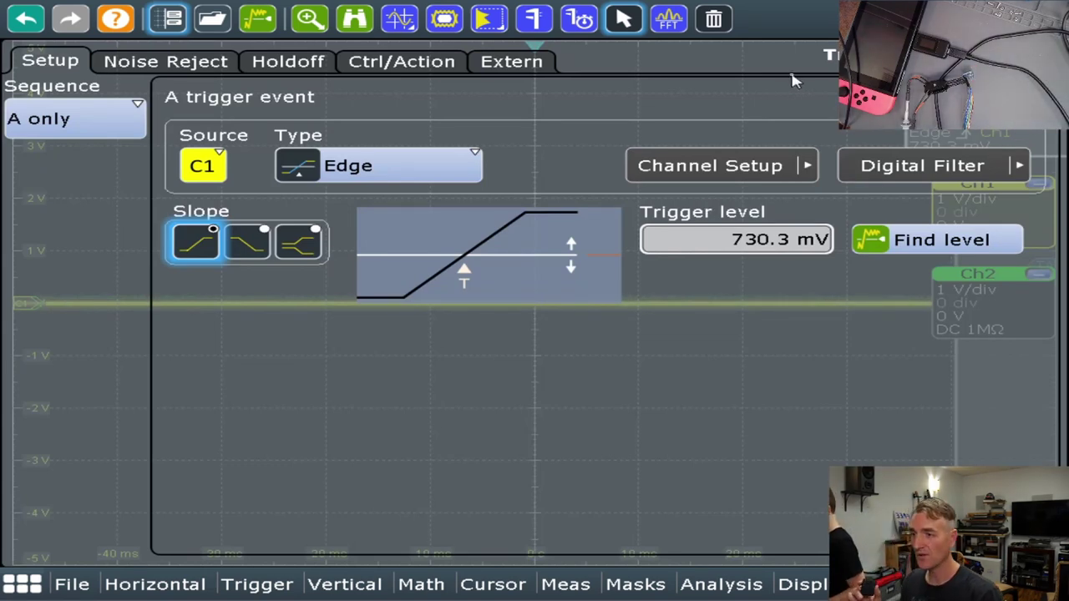
pyautogui.click(420, 61)
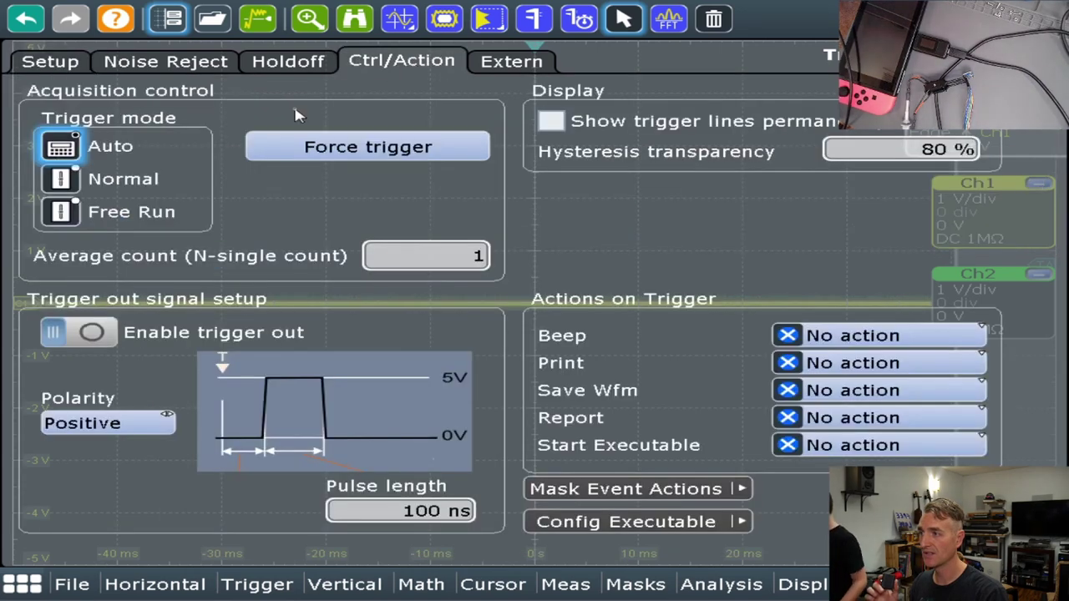
pyautogui.click(59, 180)
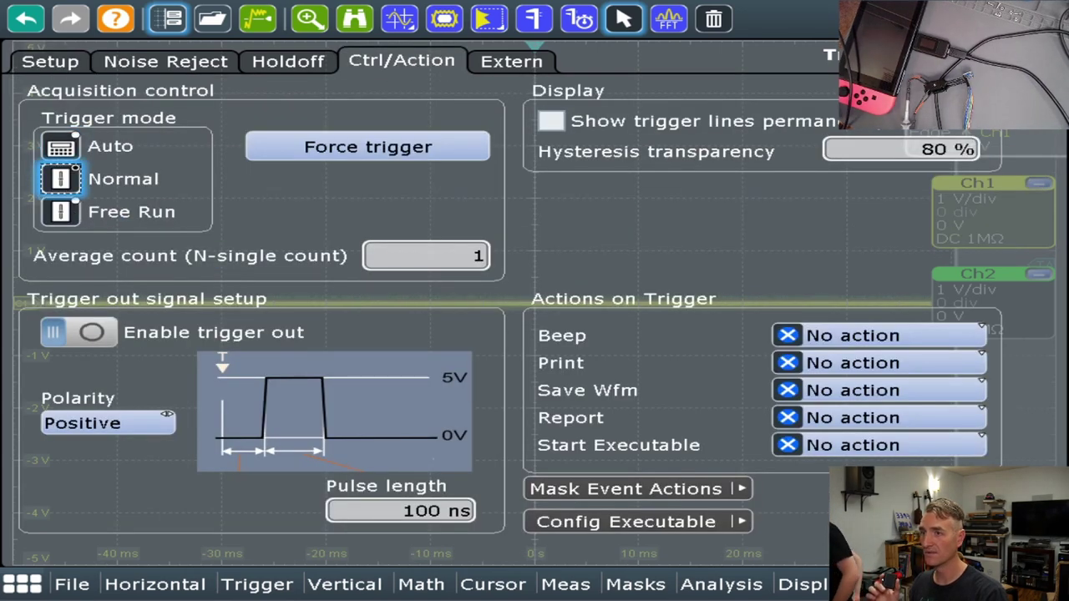
pyautogui.click(46, 65)
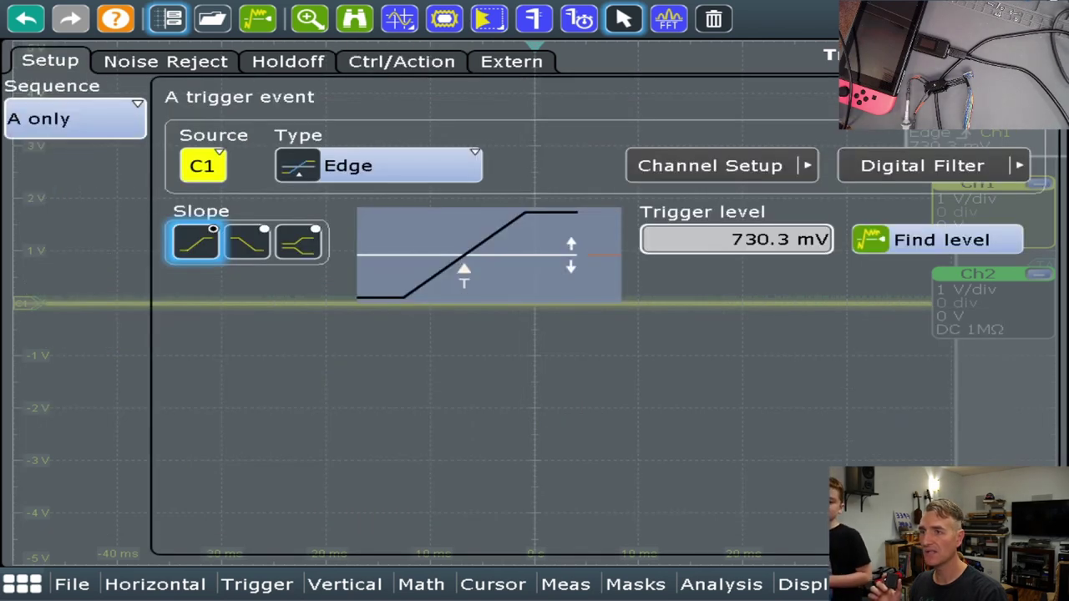
# Step: Set the horizontal reference point to 5 % and return to the waveform display
pyautogui.click(997, 163)
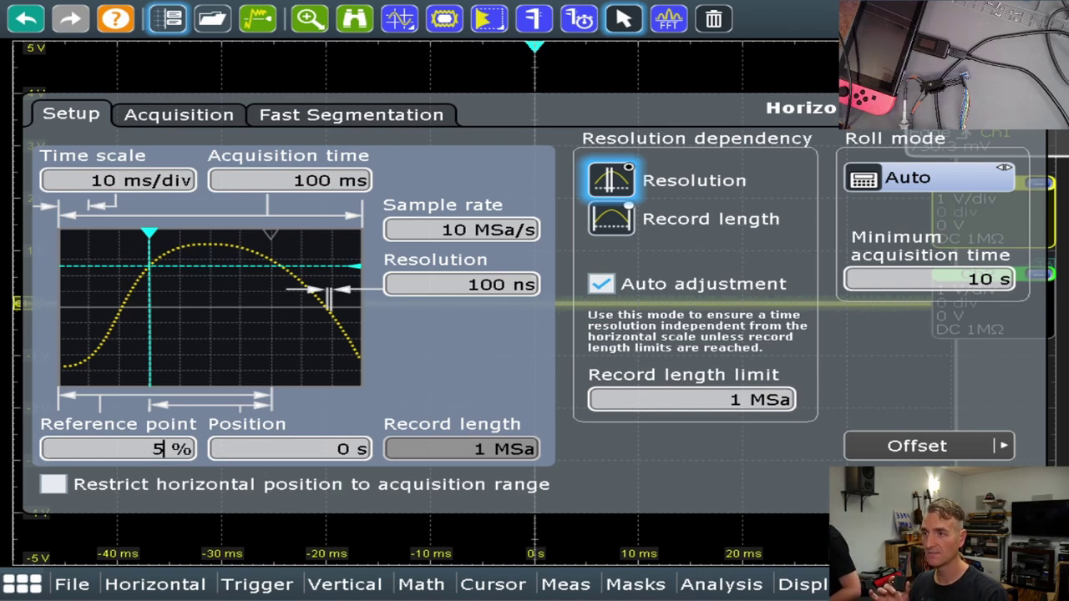
pyautogui.press('Escape')
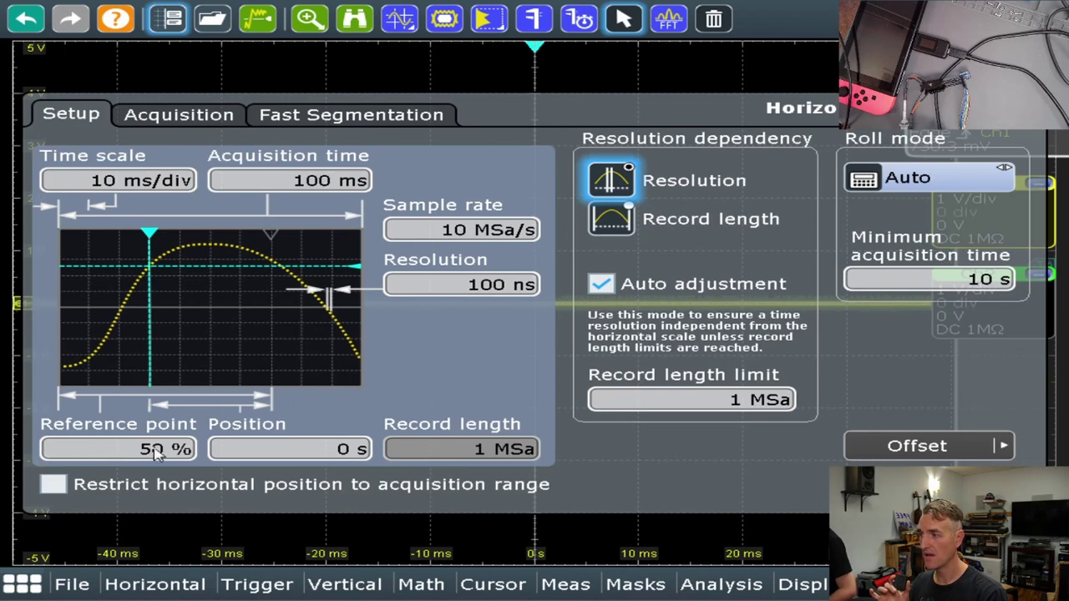
pyautogui.click(154, 449)
pyautogui.press('Delete')
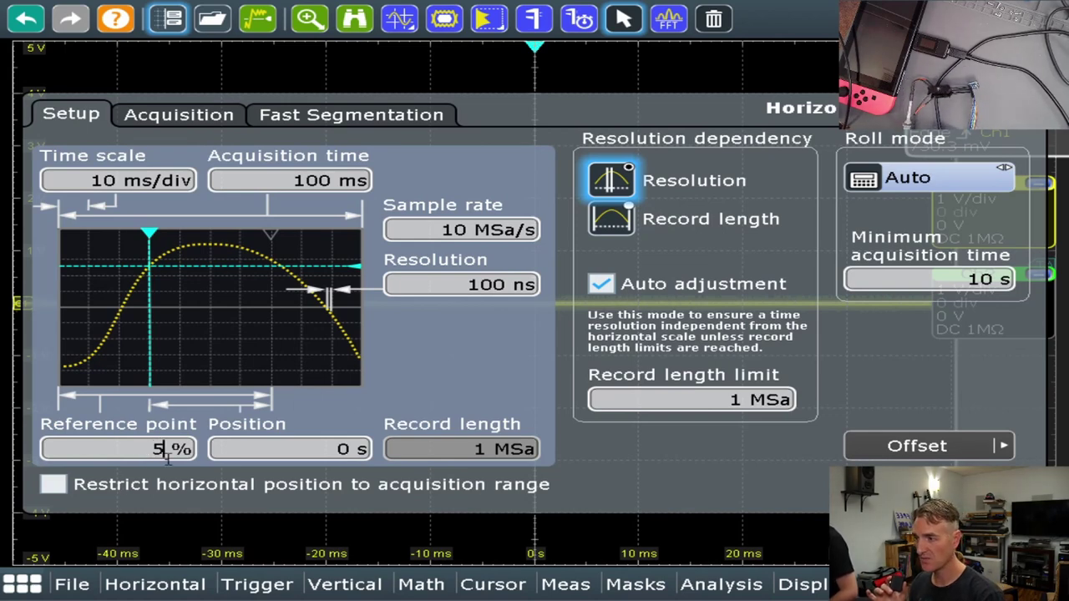
pyautogui.press('Return')
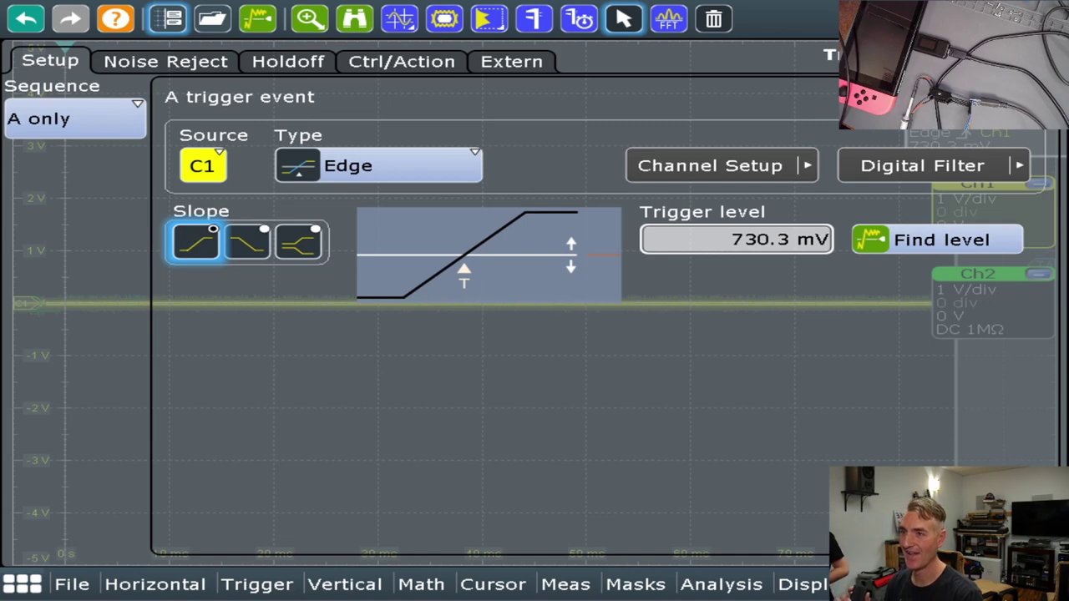
pyautogui.press('Escape')
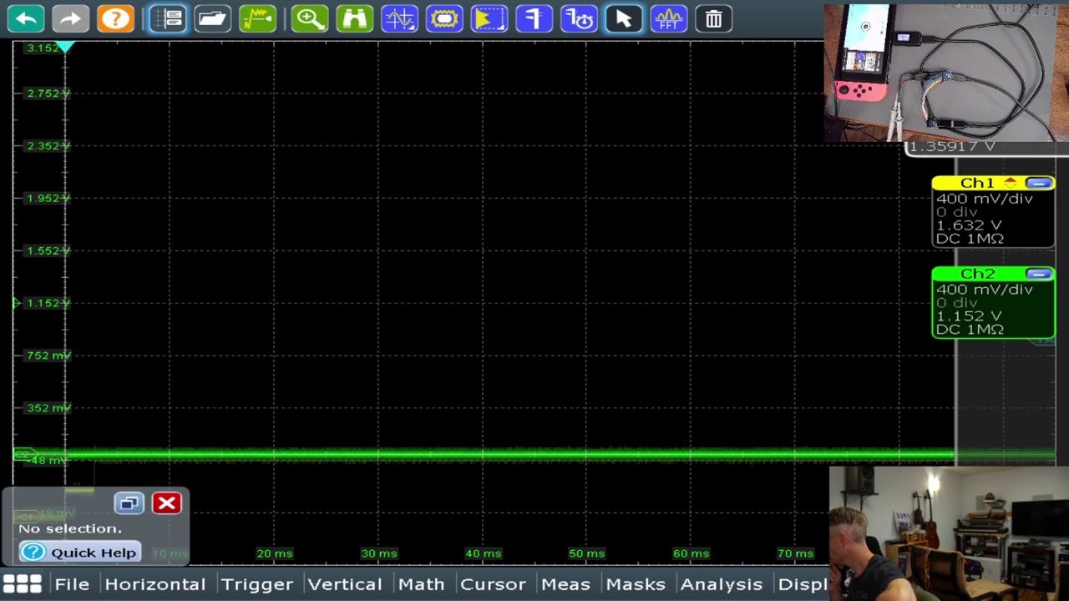
# Step: Set channel 1's vertical offset to 760 mV and the trigger level to 780.92 mV
pyautogui.click(993, 211)
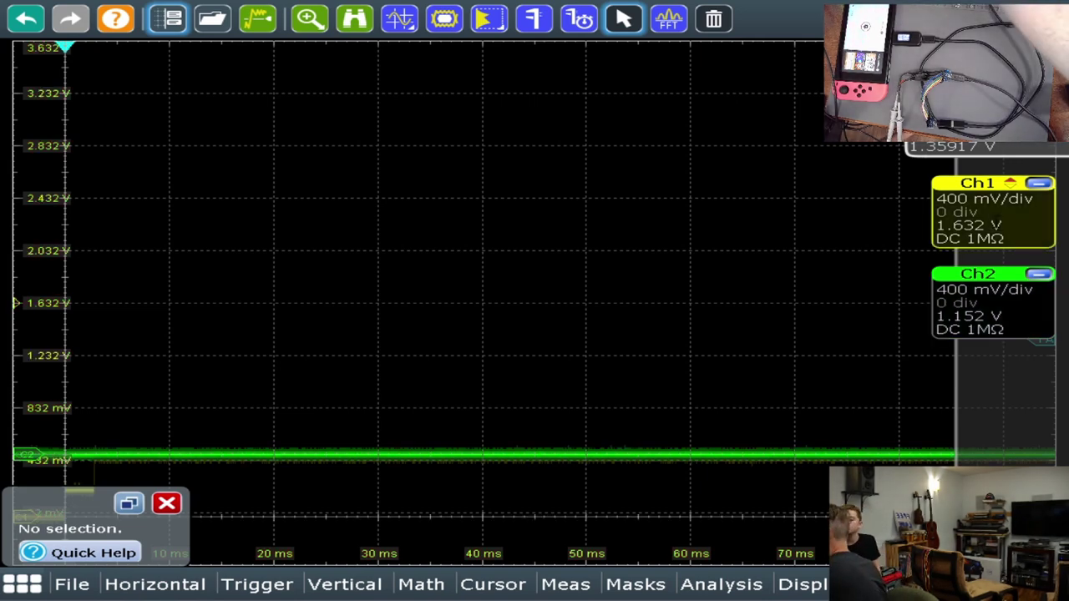
pyautogui.scroll(-20, 969, 225)
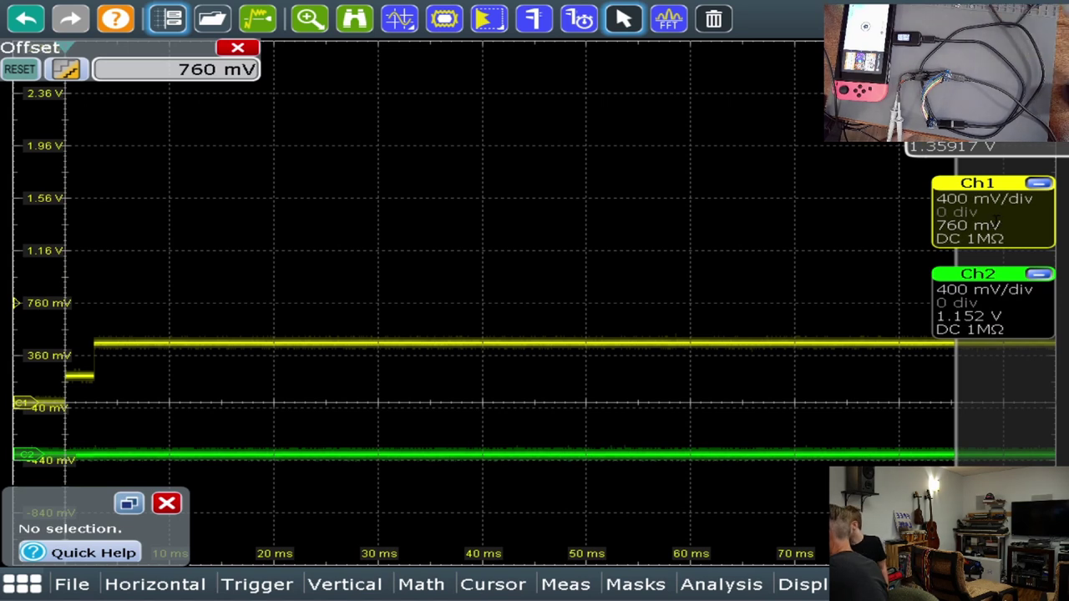
pyautogui.scroll(-15, 473, 284)
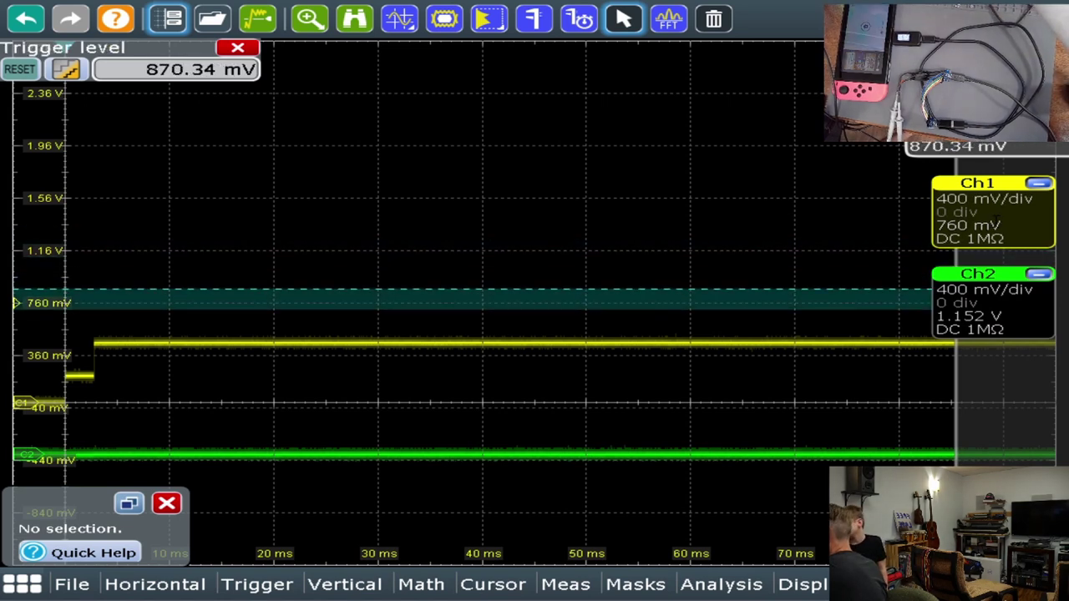
pyautogui.scroll(-3, 472, 309)
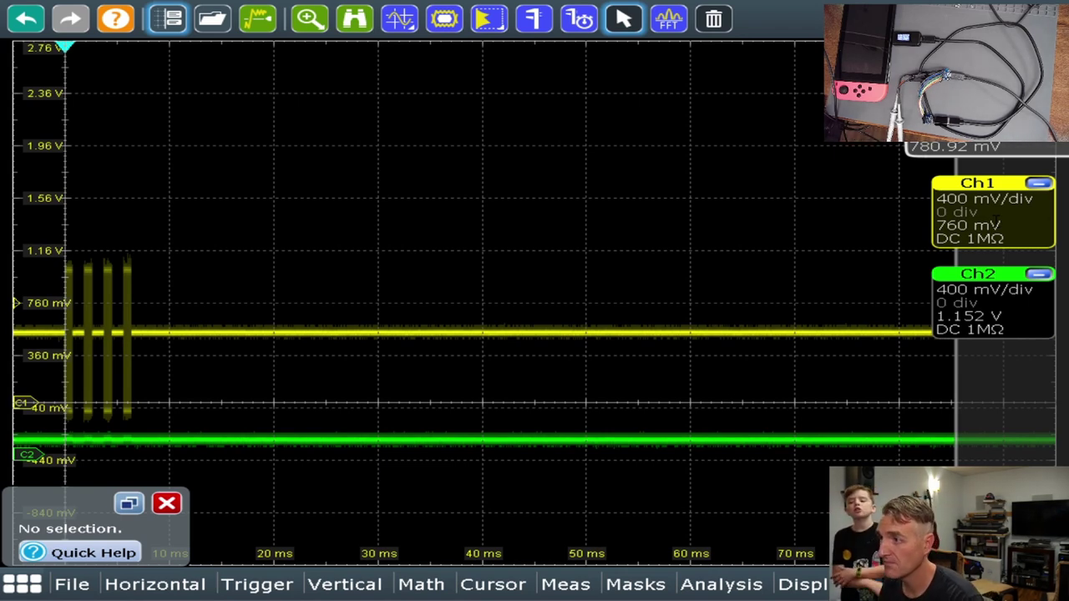
pyautogui.click(543, 21)
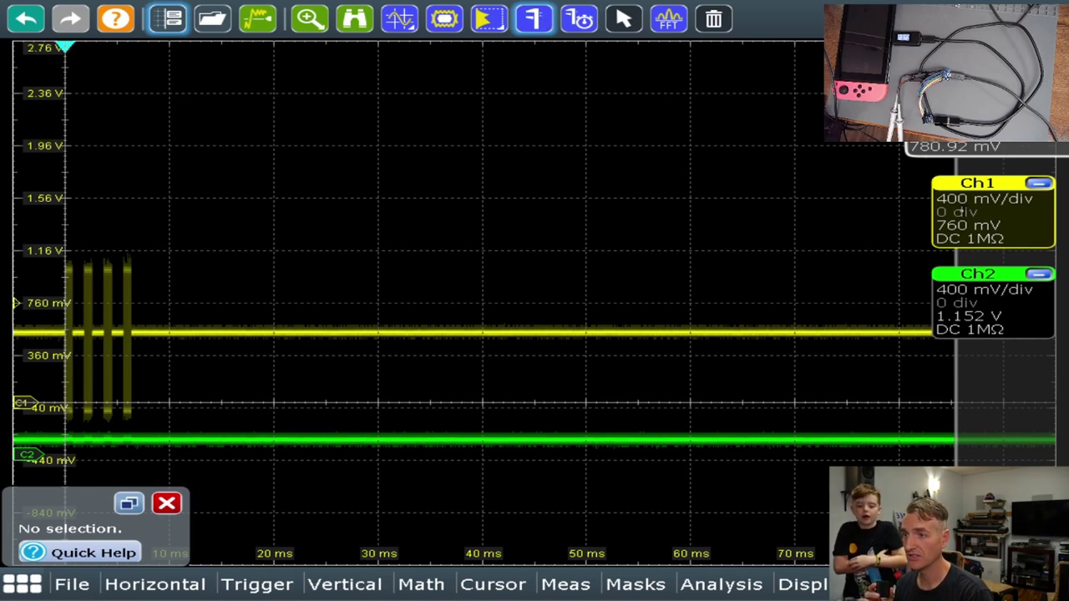
pyautogui.click(964, 211)
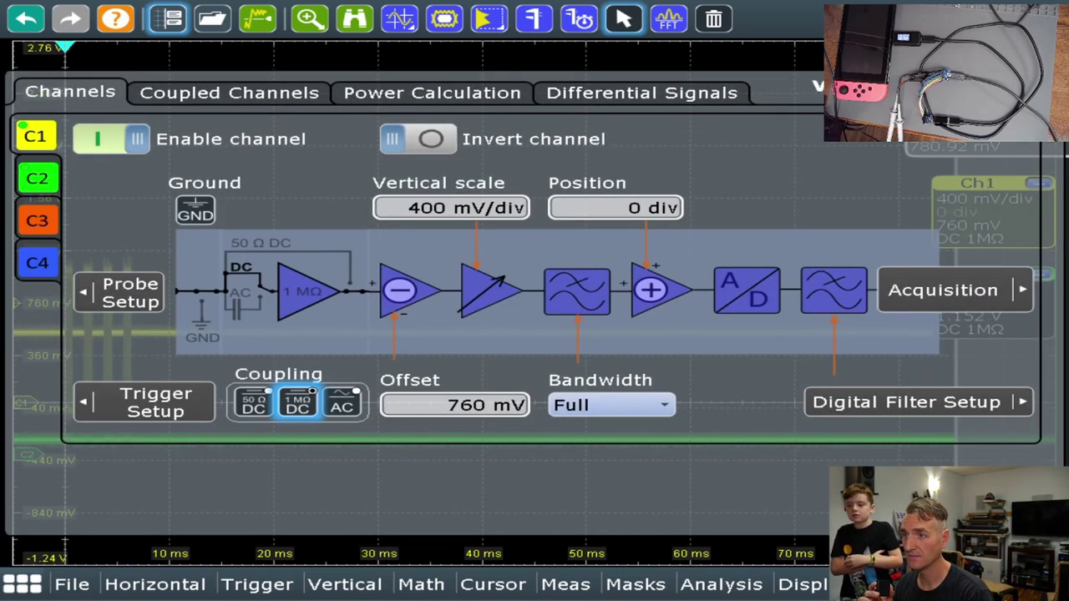
pyautogui.press('Escape')
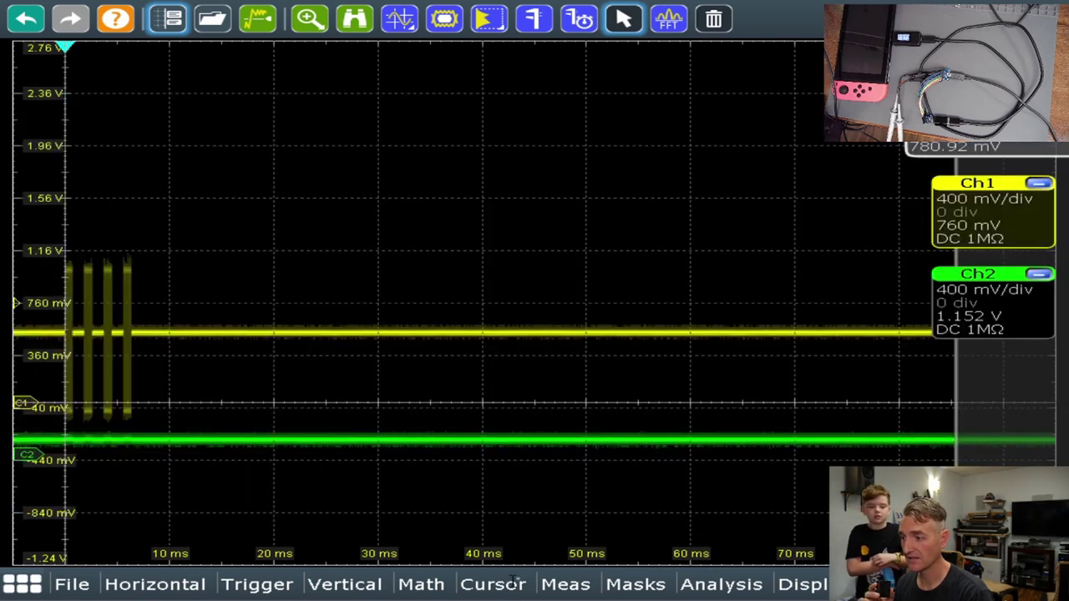
# Step: Configure Meas 1 as an Amplitude measurement of channel 1, enable it, and turn on measurement statistics
pyautogui.click(579, 585)
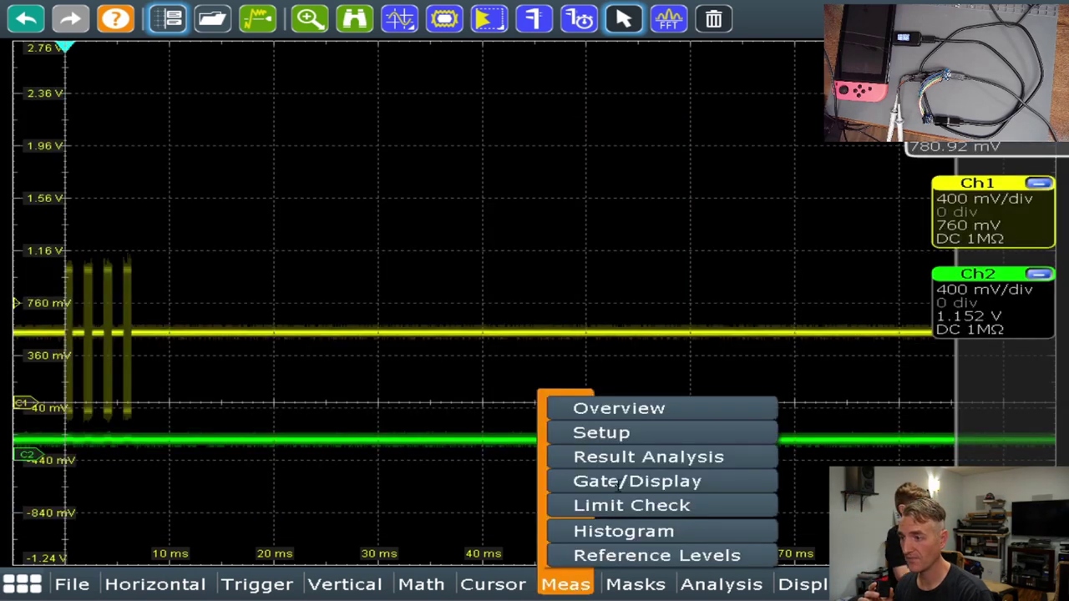
pyautogui.click(626, 409)
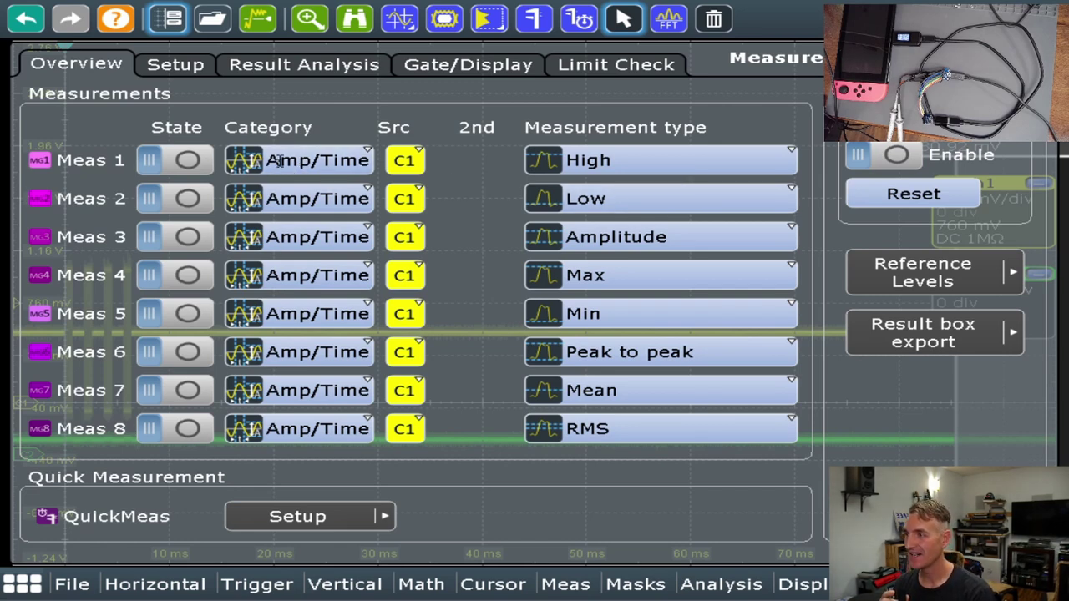
pyautogui.click(640, 163)
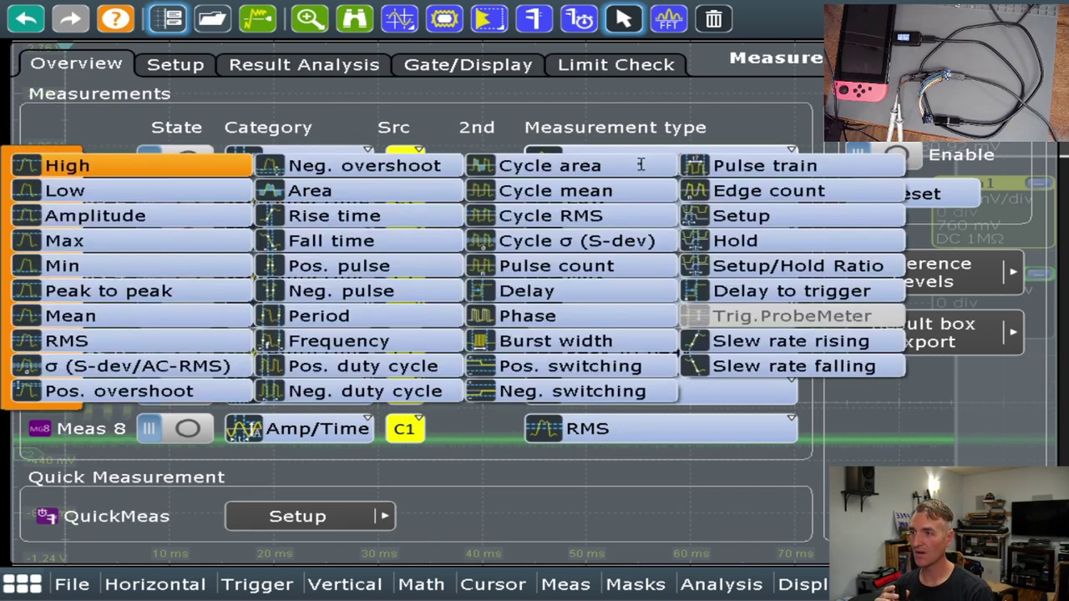
pyautogui.click(92, 219)
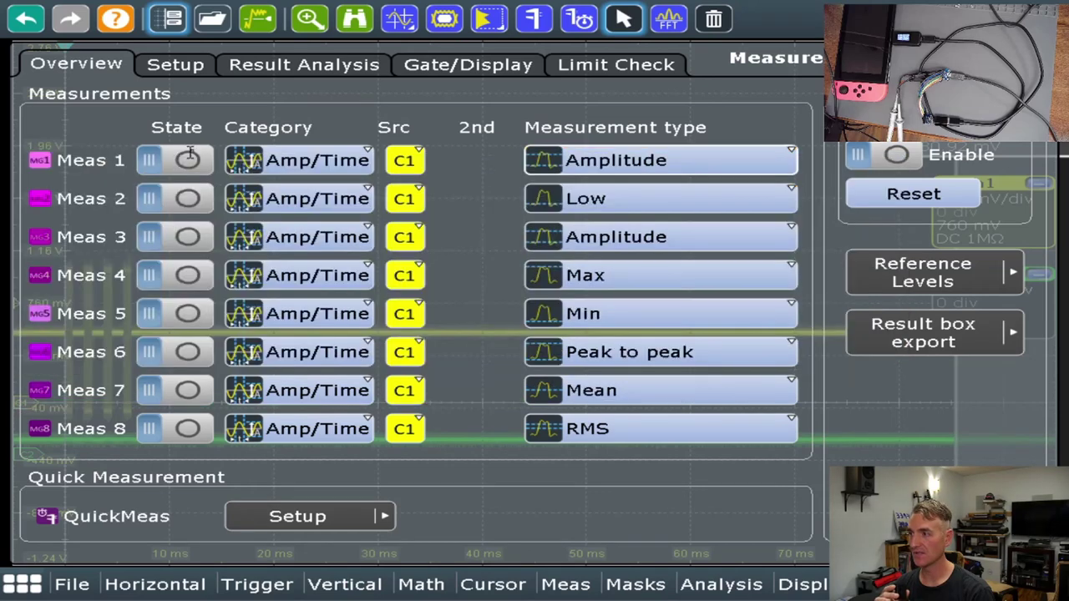
pyautogui.click(189, 158)
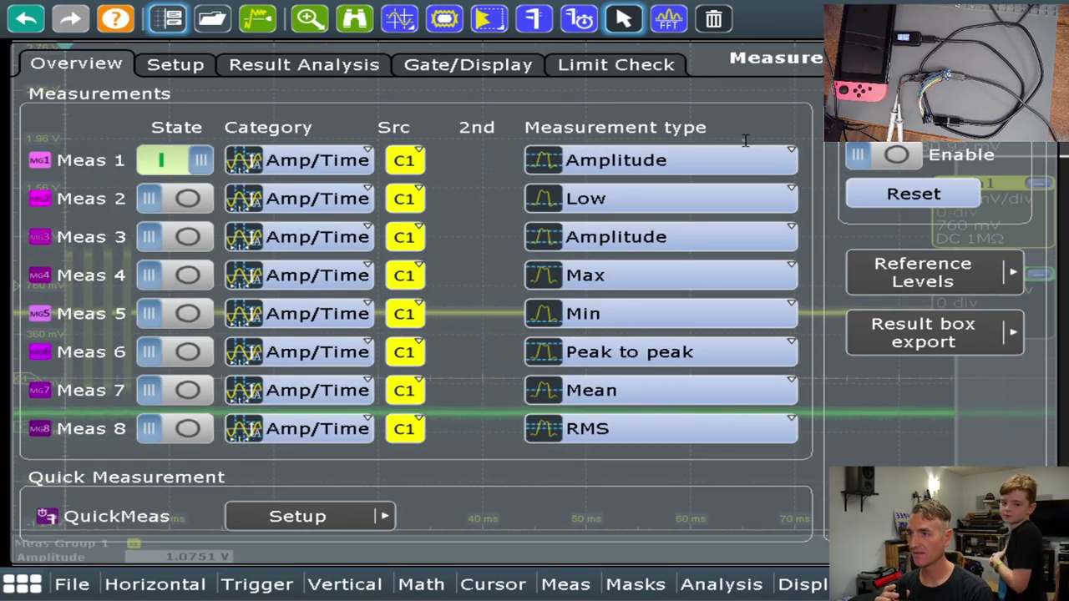
pyautogui.click(884, 154)
pyautogui.click(87, 558)
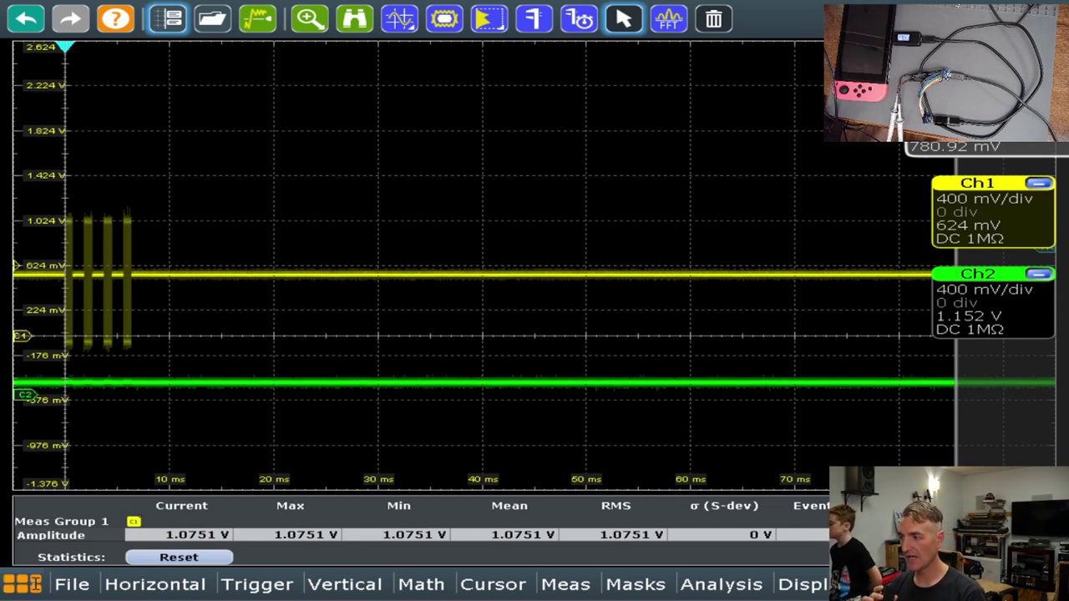
# Step: Decode channel 1 with the USBPD protocol on serial bus SB1 and move the decode results table clear of the decoded waveform
pyautogui.click(36, 586)
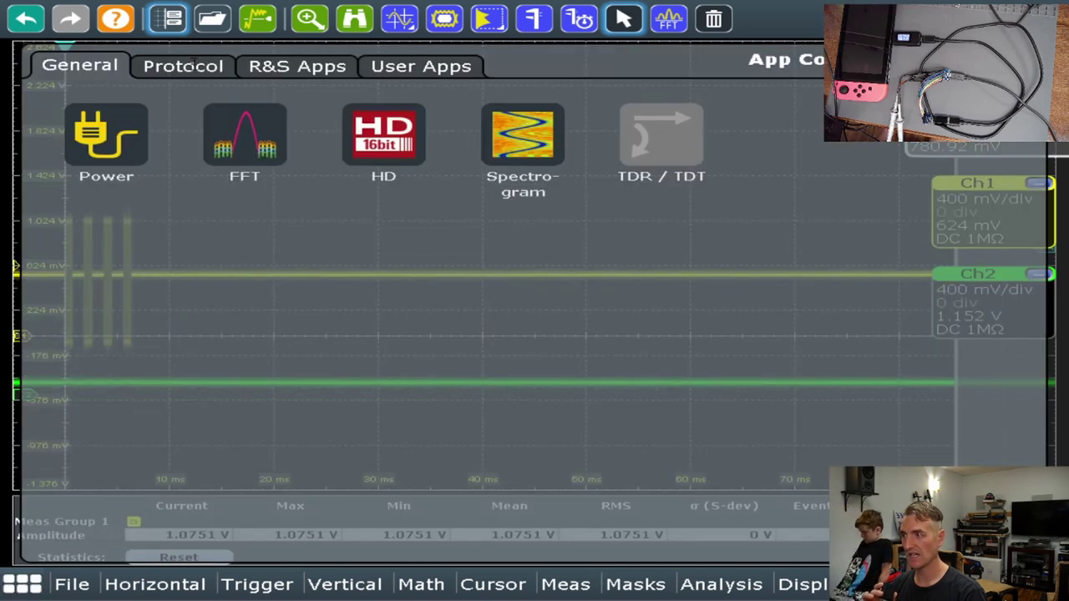
pyautogui.click(182, 67)
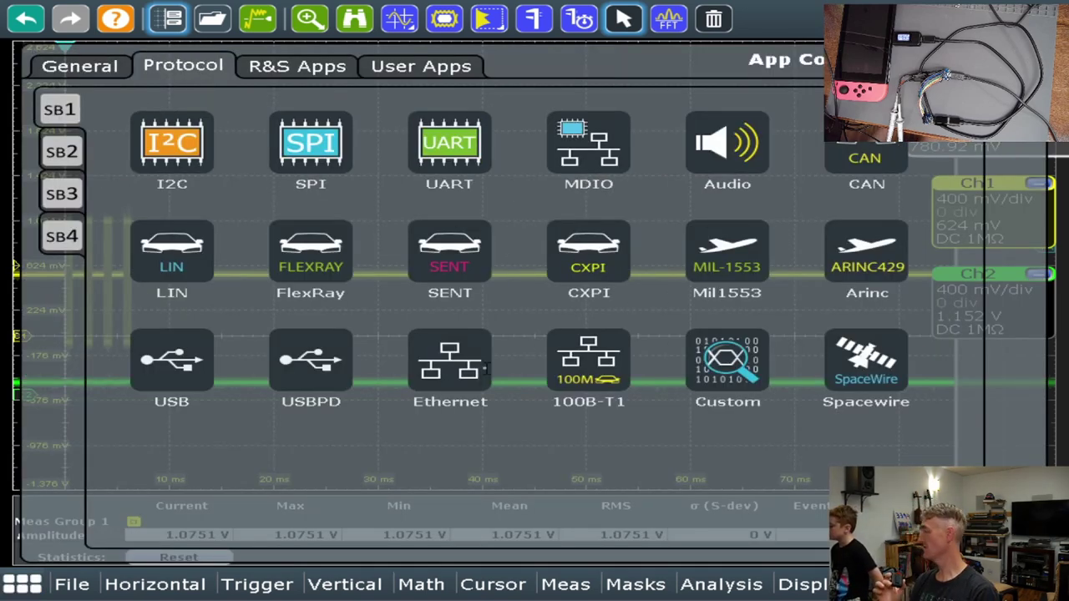
pyautogui.click(325, 379)
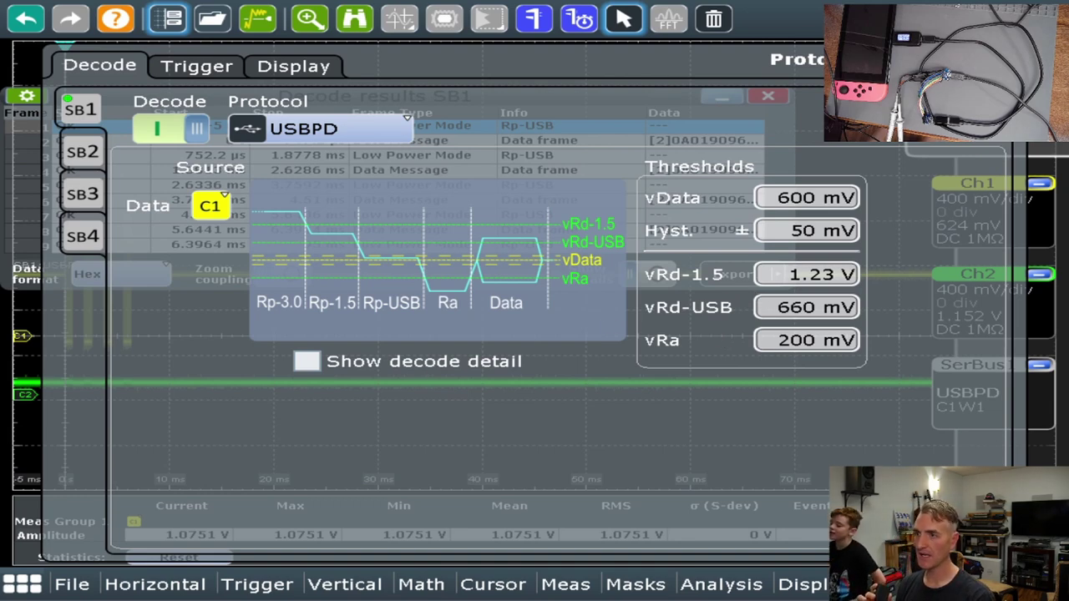
pyautogui.click(451, 125)
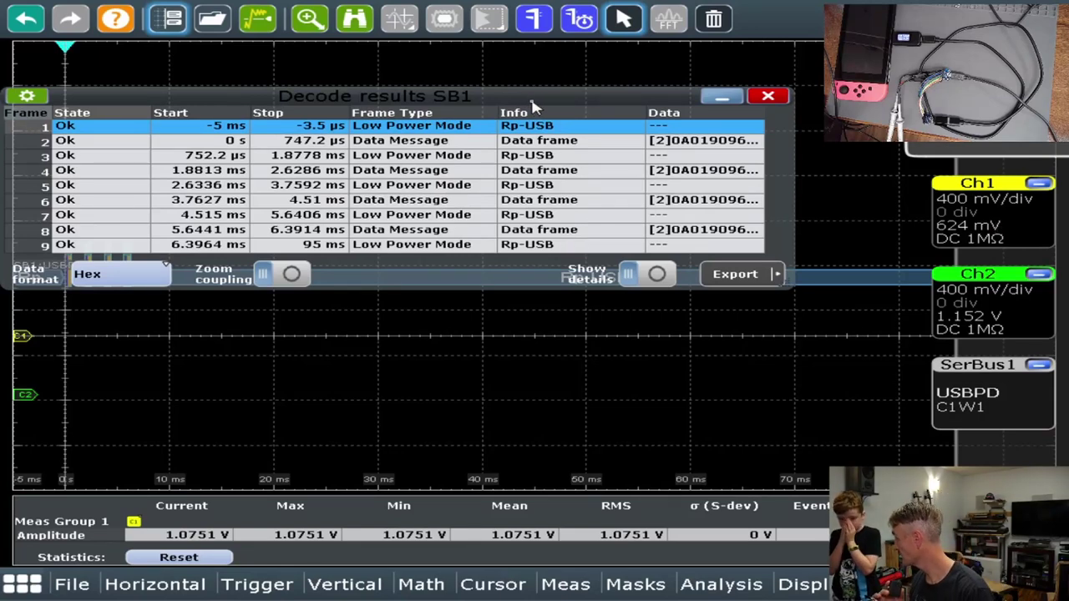
pyautogui.moveTo(551, 97); pyautogui.dragTo(594, 95)
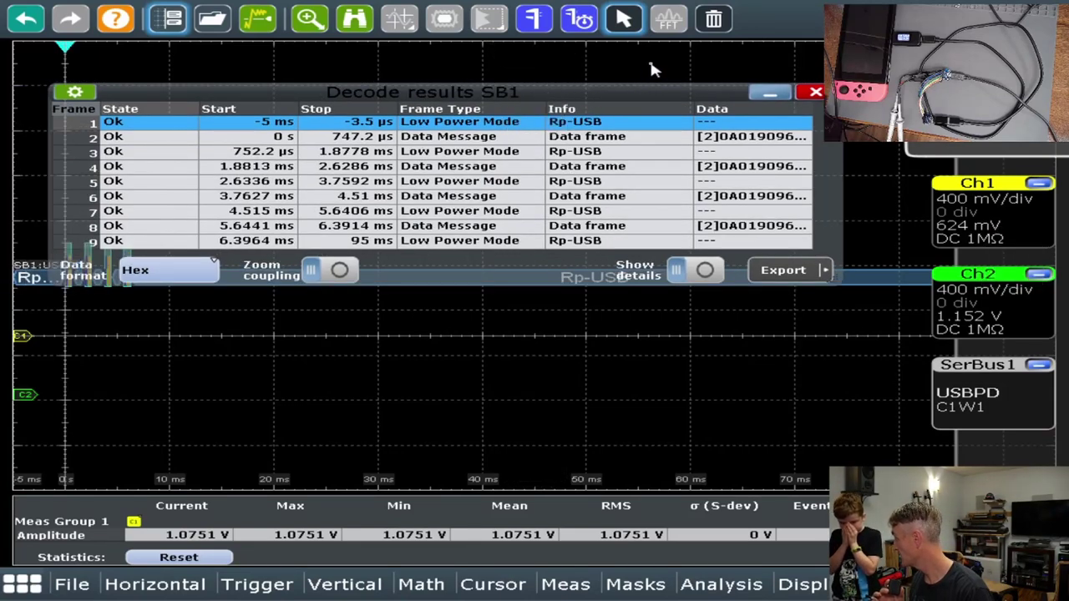
pyautogui.moveTo(657, 68); pyautogui.dragTo(699, 59)
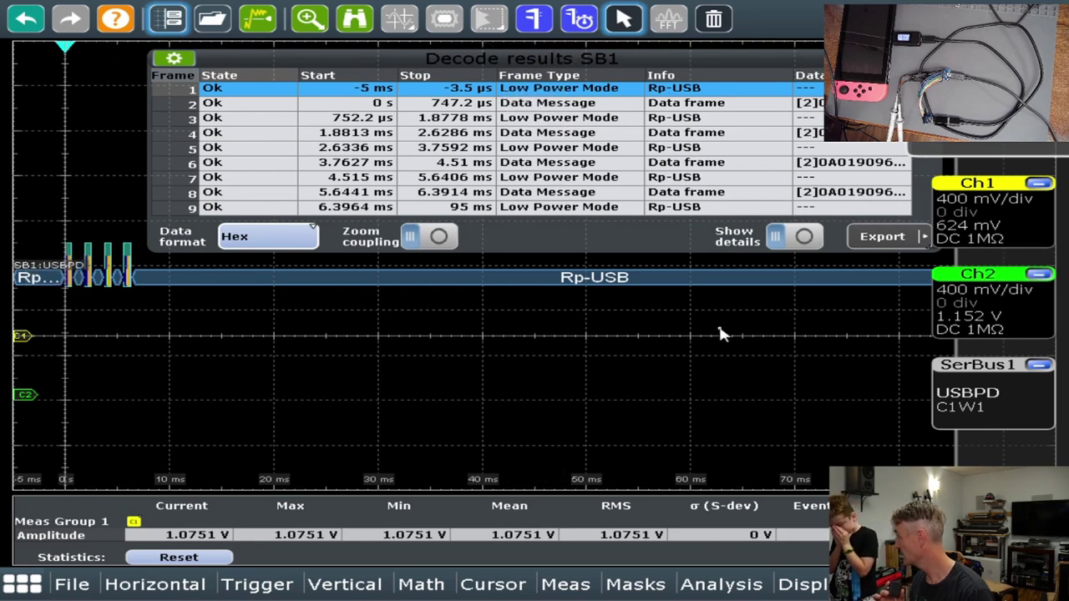